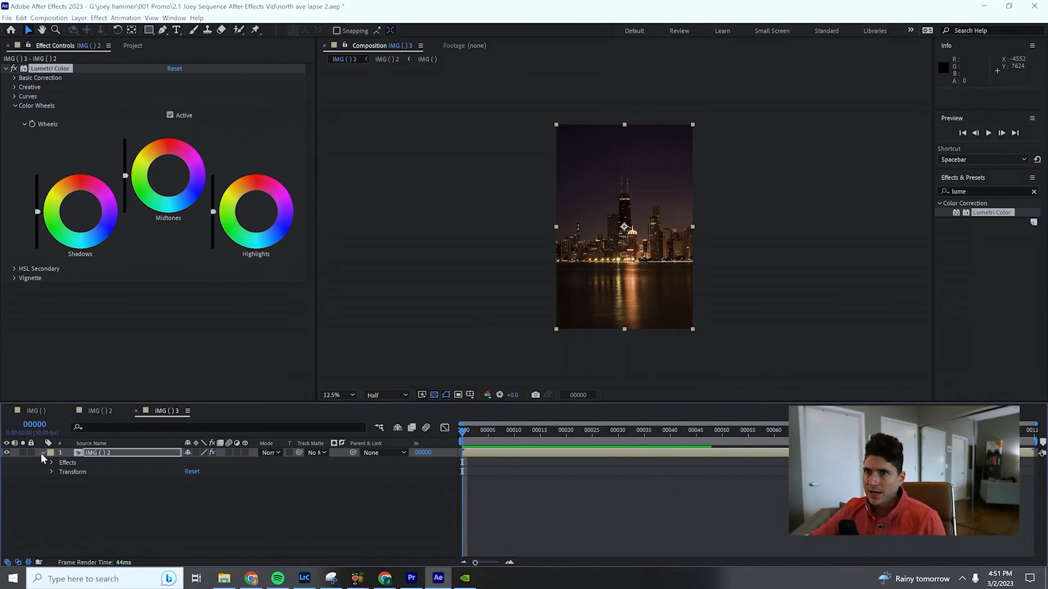
- Reveal the Lumetri Color effect properties of the IMG () 2 layer in the timeline
left_click(42, 453)
left_click(88, 453)
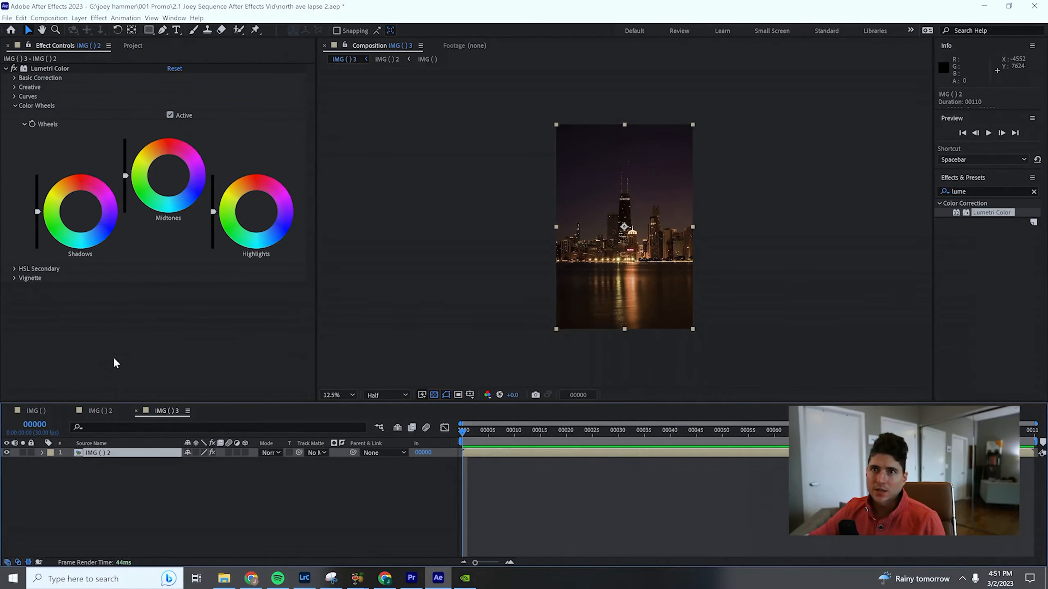
key("e")
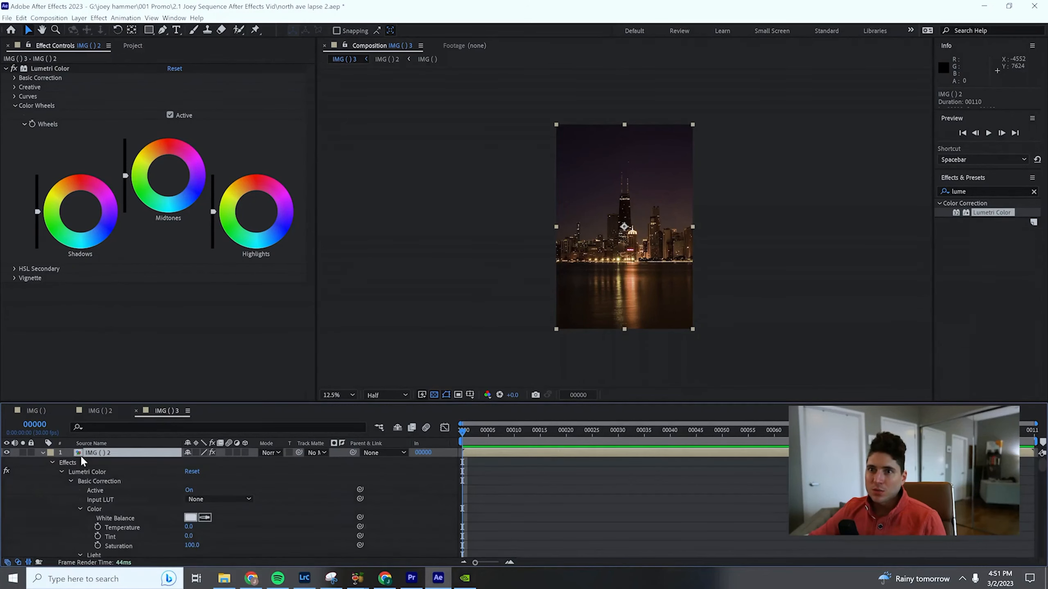
scroll(182, 532, "down", 1)
scroll(172, 523, "down", 3)
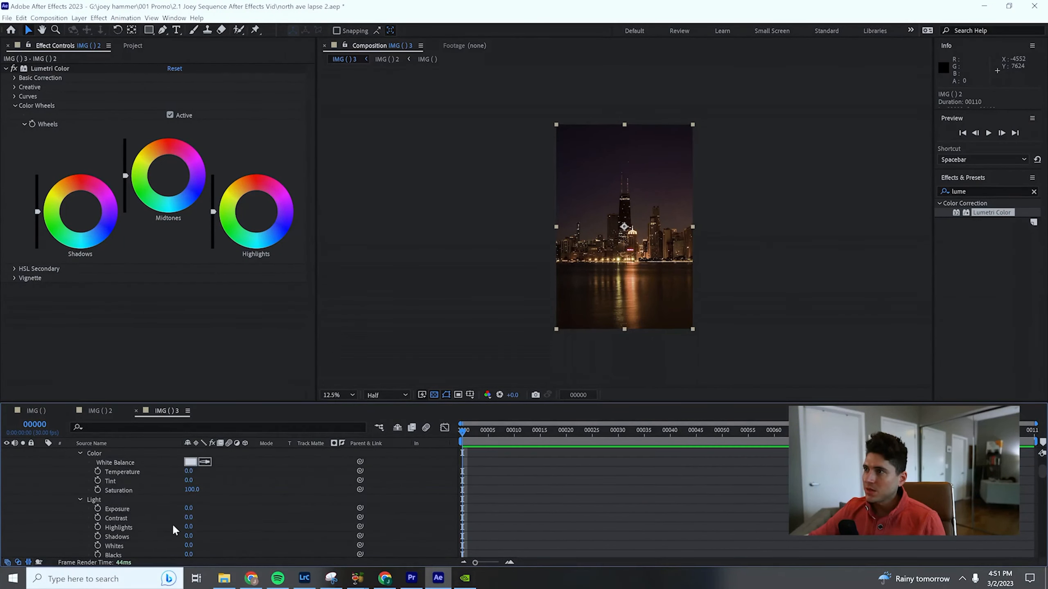
- Tint the Lumetri shadows toward blue, the midtones slightly toward orange and the highlights strongly toward red-orange at frame 0
left_click_drag(76, 210, 89, 223)
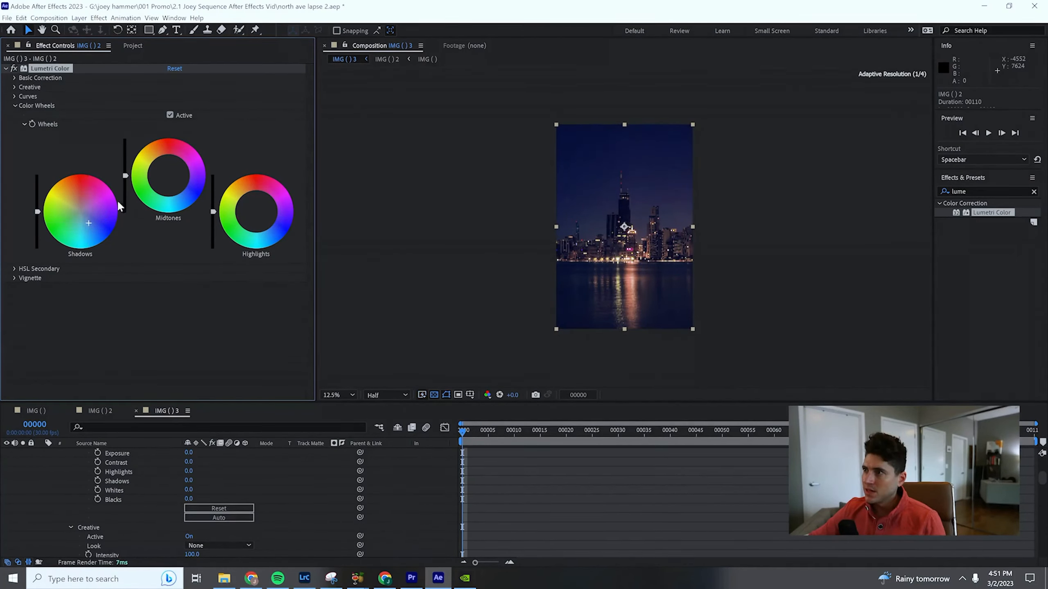
key("ctrl+z")
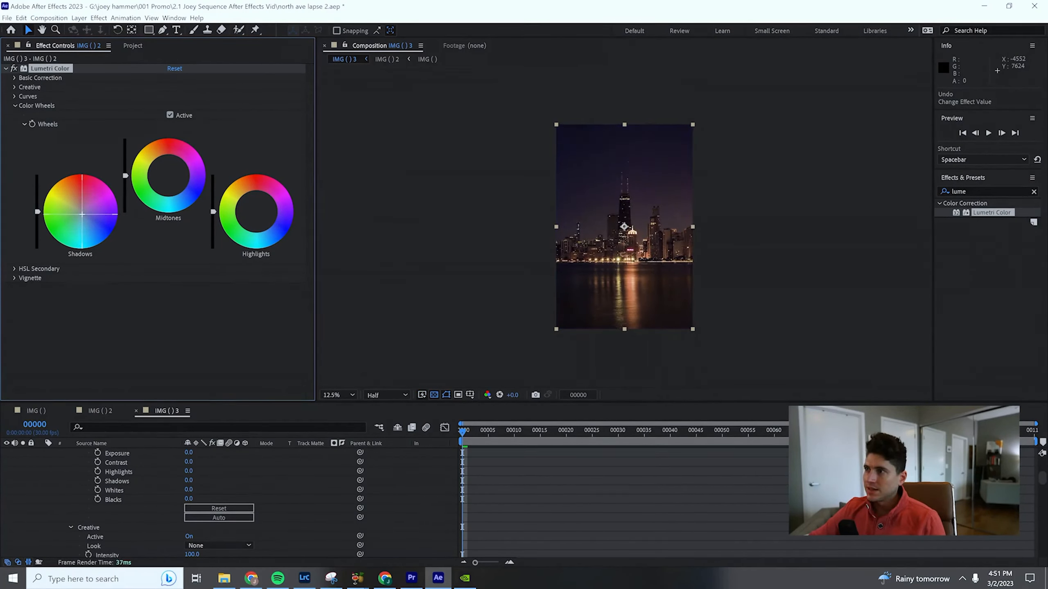
left_click_drag(82, 213, 89, 223)
left_click_drag(148, 184, 142, 178)
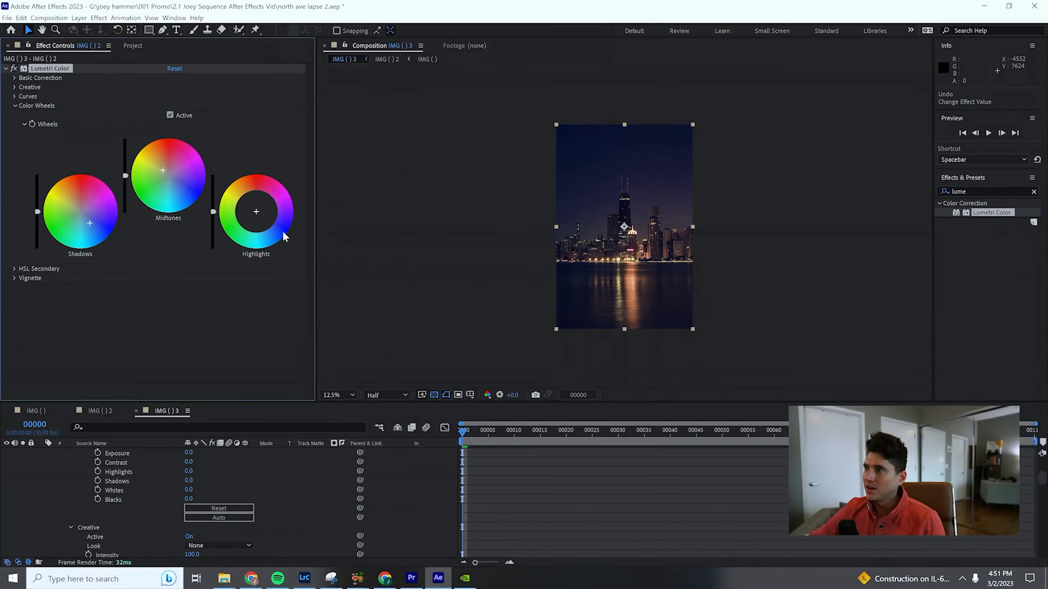
left_click_drag(260, 216, 248, 183)
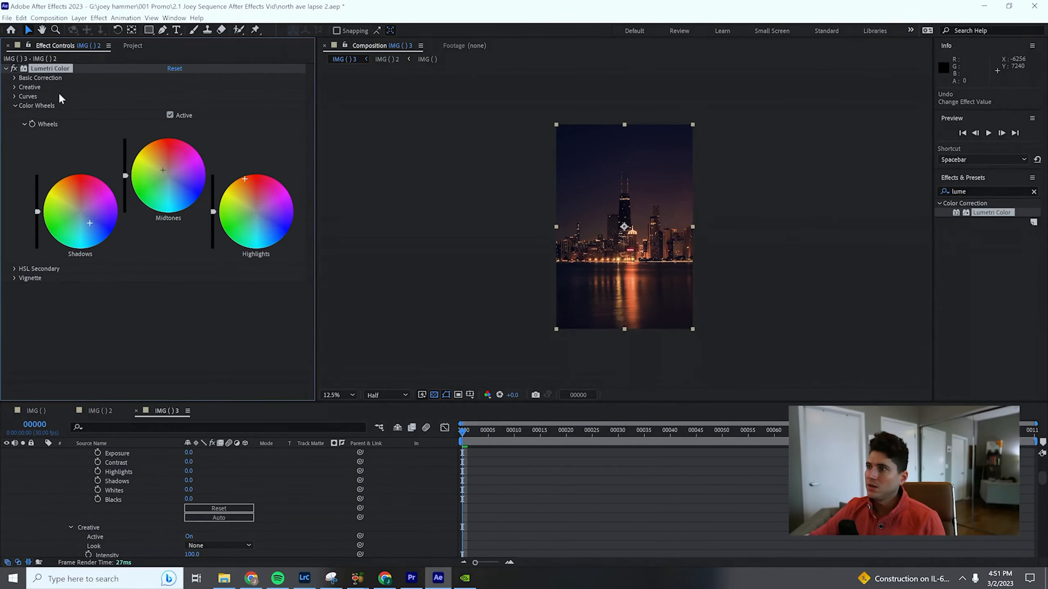
- Enable keyframing for the Lumetri color wheels at frame 0 and preview the time-lapse
left_click(14, 69)
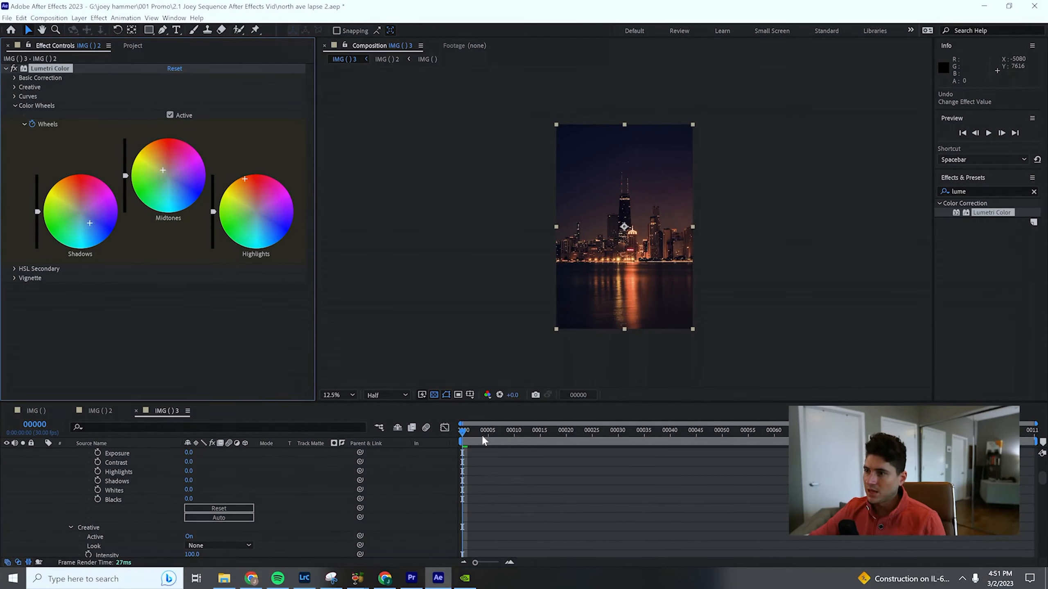
scroll(492, 469, "down", 10)
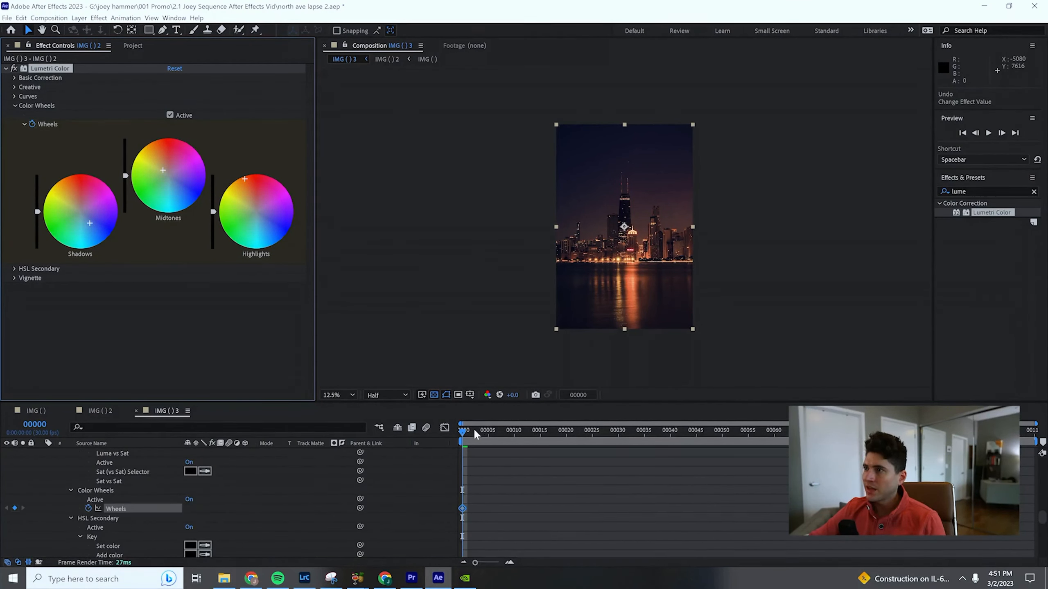
scroll(476, 455, "down", 3)
mouse_move(462, 431)
left_mouse_down()
mouse_move(708, 449)
mouse_move(560, 446)
mouse_move(587, 420)
mouse_move(467, 429)
left_mouse_up()
key("space")
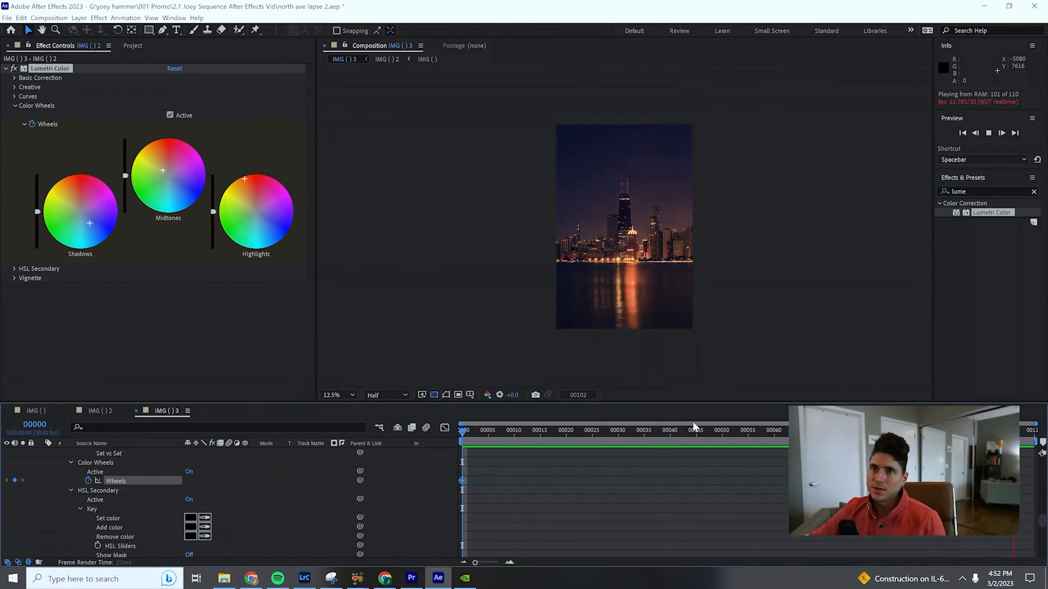
- Keyframe the wheels at frame 22 with midtones shifted toward red and slightly weaker blue shadows and orange highlights
left_click(586, 429)
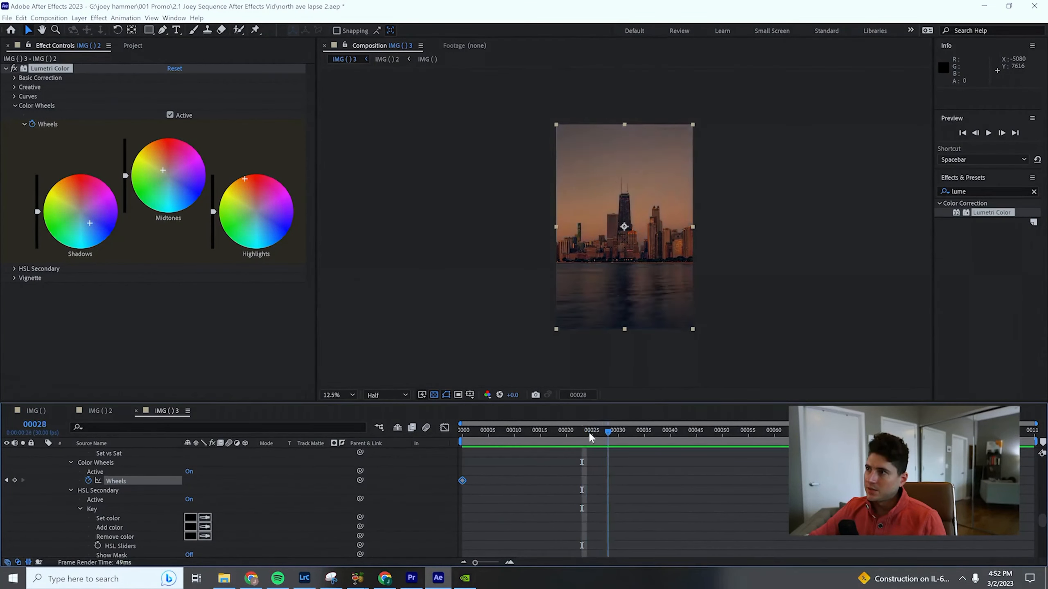
left_click_drag(587, 431, 577, 431)
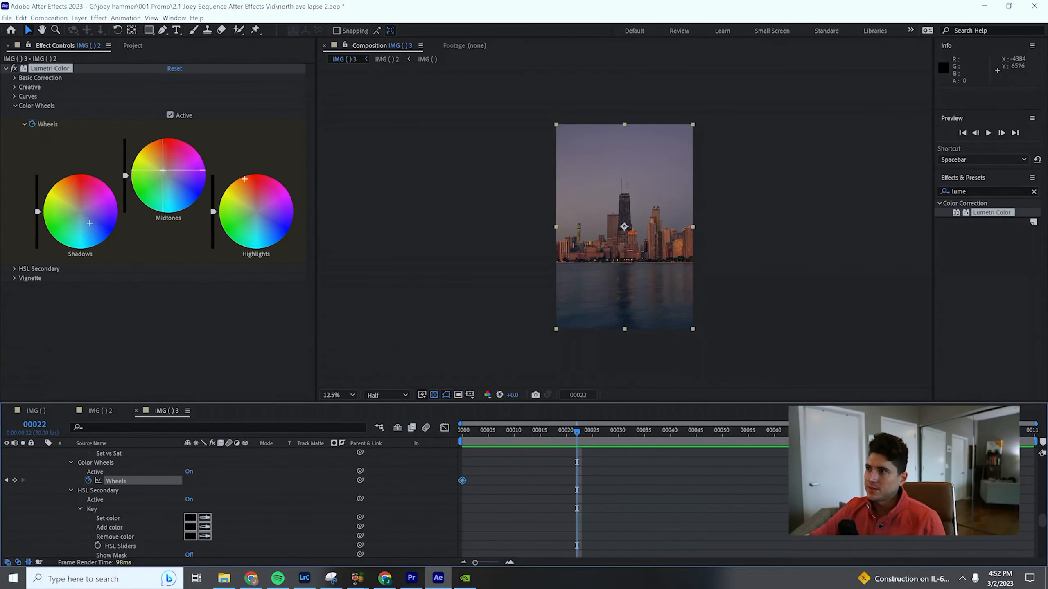
left_click_drag(168, 172, 165, 170)
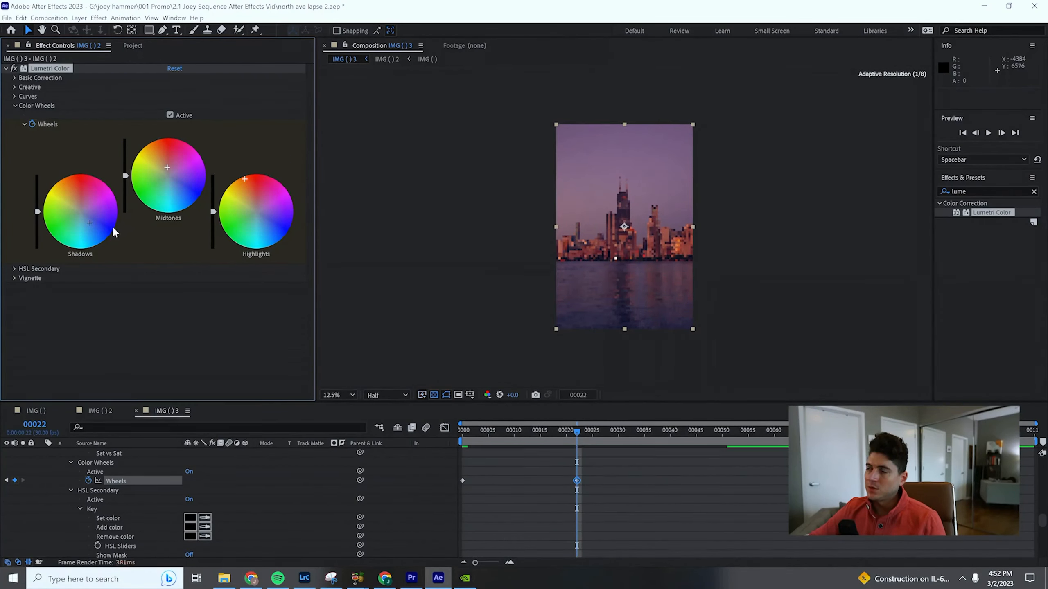
left_click_drag(89, 223, 88, 223)
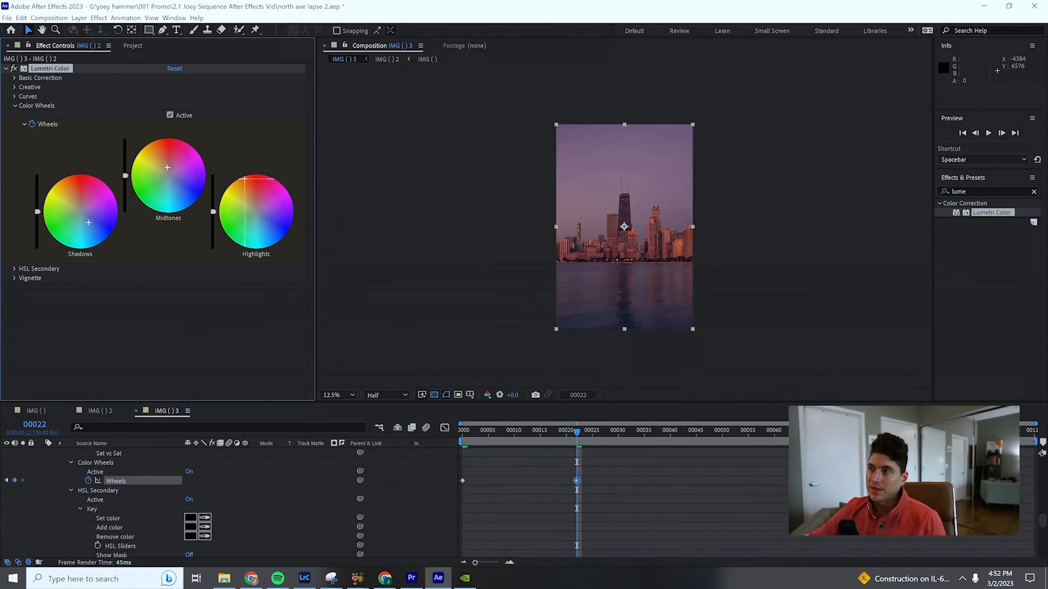
left_click_drag(244, 178, 248, 183)
- Keyframe the wheels at frame 39 with midtones pushed further toward red and softer highlight and shadow tints
left_click_drag(579, 435, 669, 437)
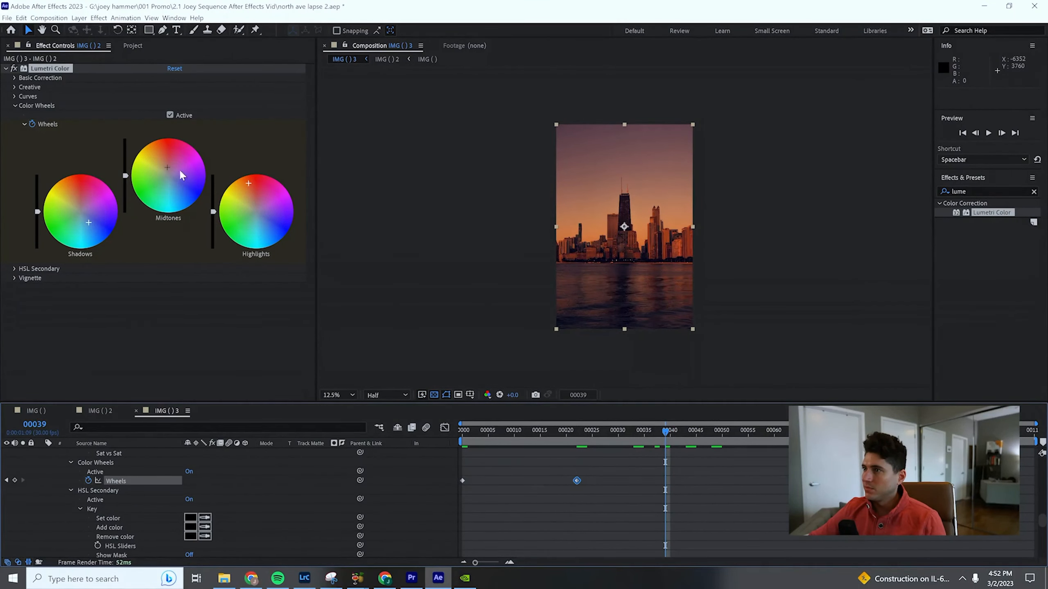
left_click_drag(173, 162, 167, 162)
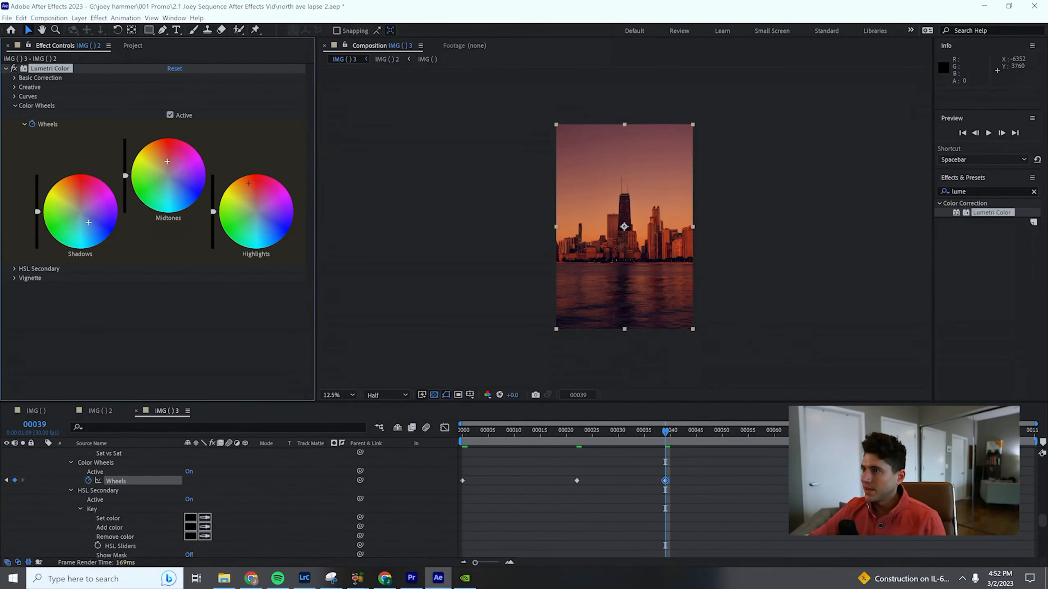
left_click_drag(251, 194, 249, 194)
left_click_drag(82, 223, 84, 221)
- Keyframe the wheels at frame 55 with red-orange highlights and orange midtones, brightening the midtones and shadows
left_click_drag(669, 435, 748, 433)
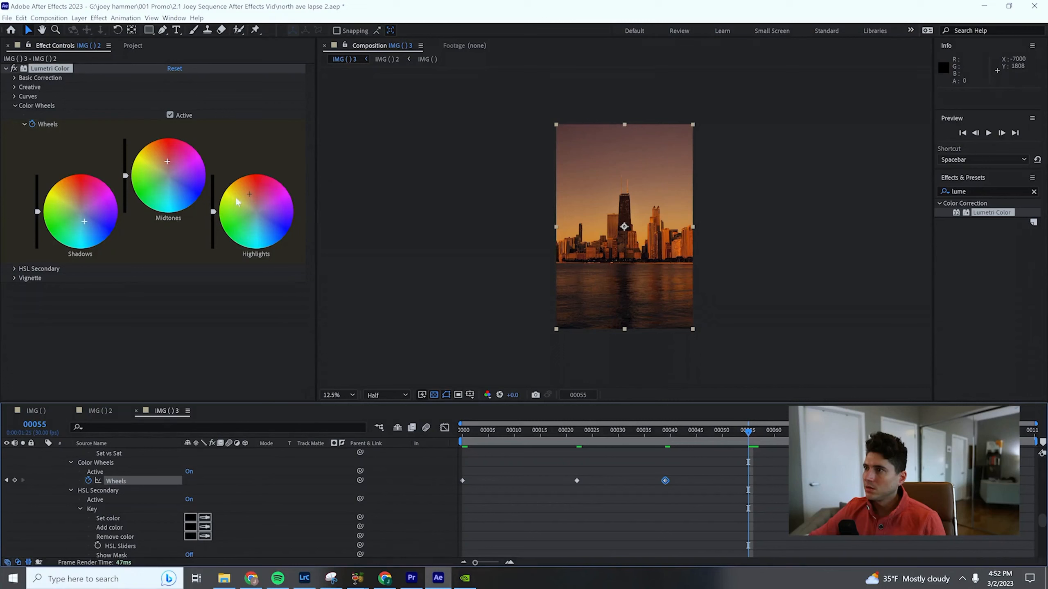
left_click_drag(249, 194, 213, 210)
key("ctrl+z")
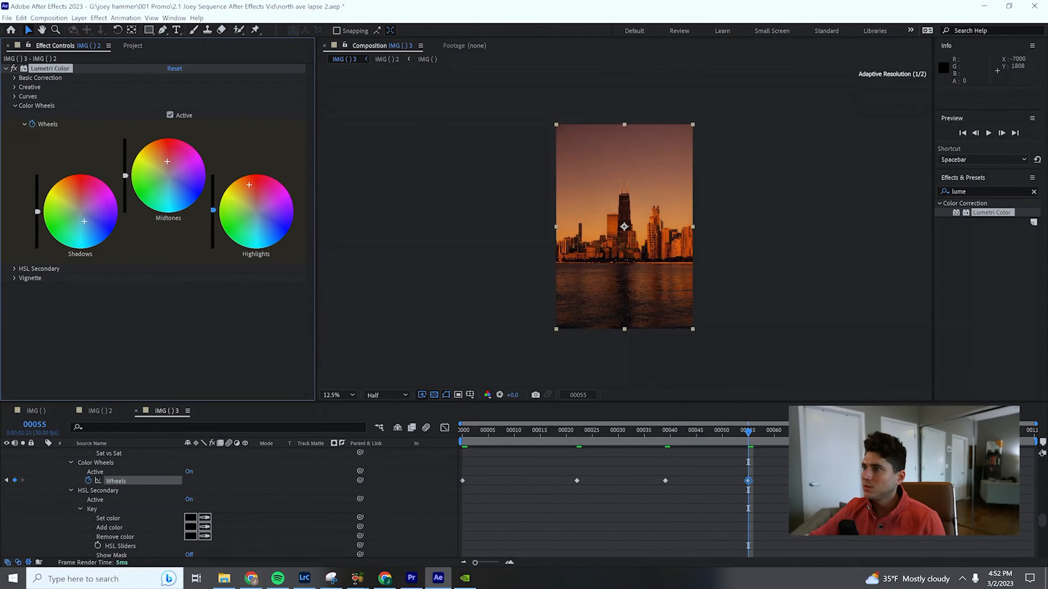
left_click_drag(163, 157, 124, 165)
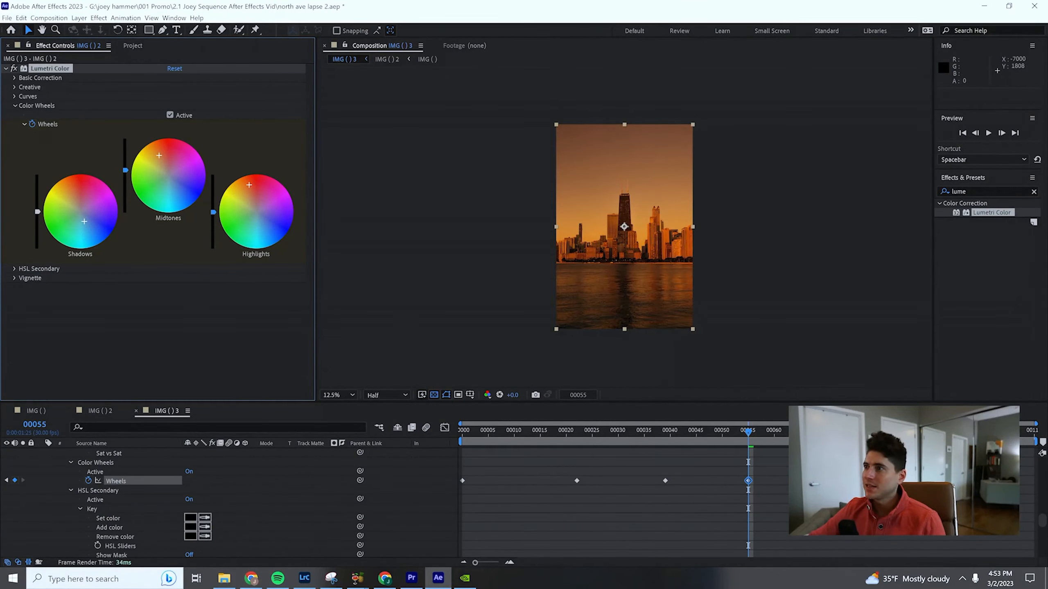
mouse_move(84, 222)
left_mouse_down()
mouse_move(79, 233)
mouse_move(82, 209)
mouse_move(38, 231)
mouse_move(37, 203)
mouse_move(78, 205)
mouse_move(81, 222)
left_mouse_up()
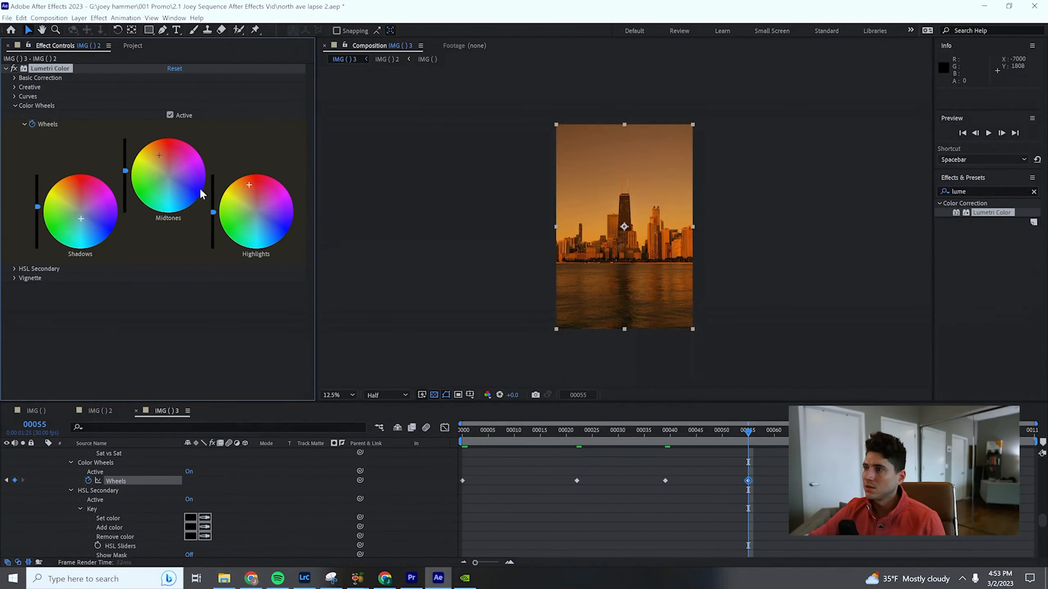
- Refine the frame 55 grade with weaker orange midtones, cyan-blue shadows, and brighter highlights shifted toward yellow-orange
left_click_drag(158, 158, 164, 159)
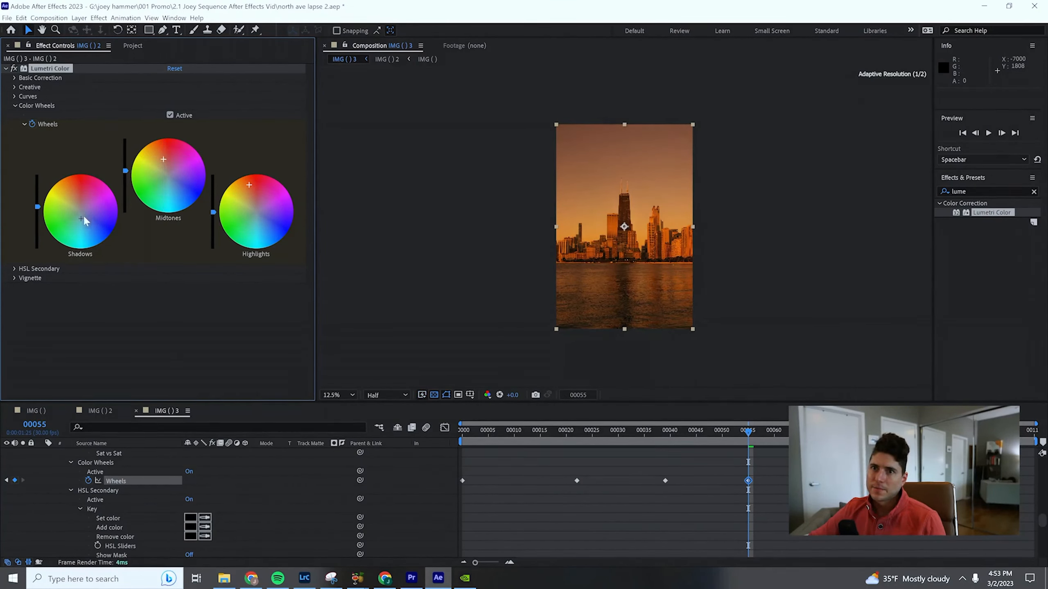
left_click_drag(85, 221, 78, 224)
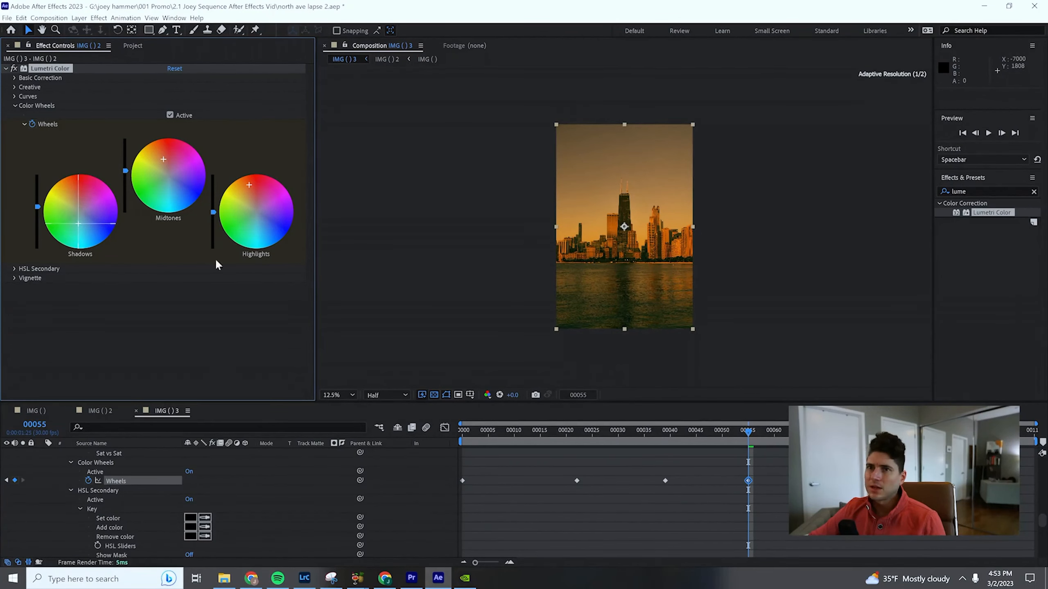
left_click_drag(213, 212, 244, 195)
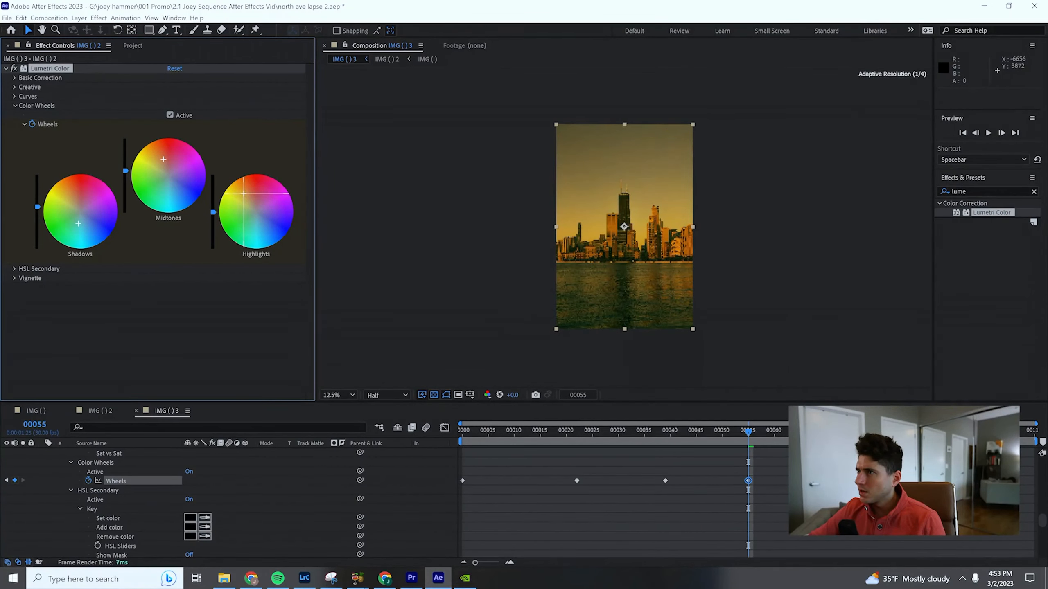
double_click(64, 228)
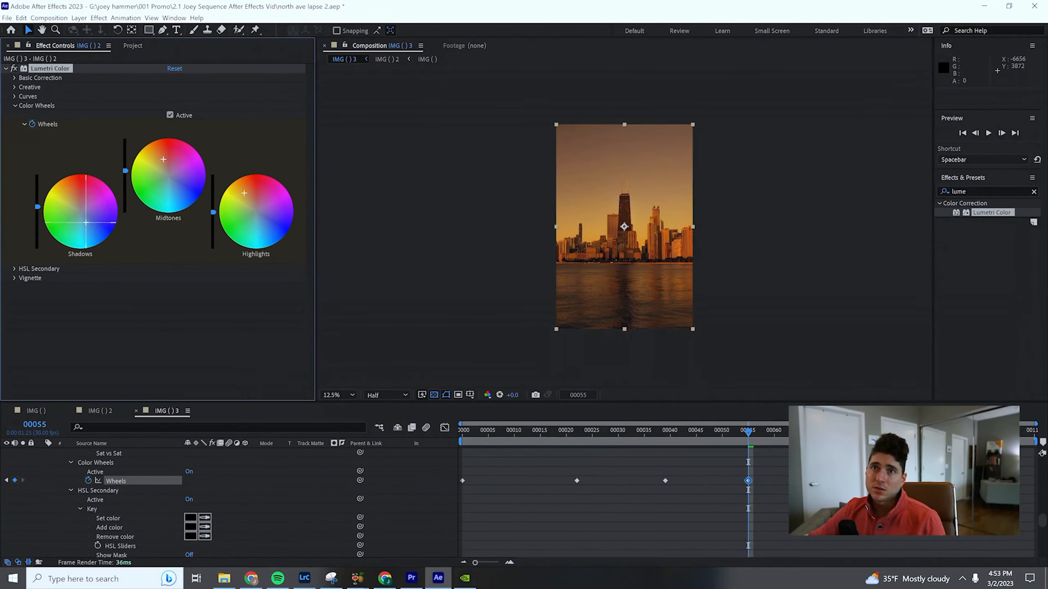
left_click_drag(86, 224, 86, 227)
left_click_drag(213, 212, 213, 210)
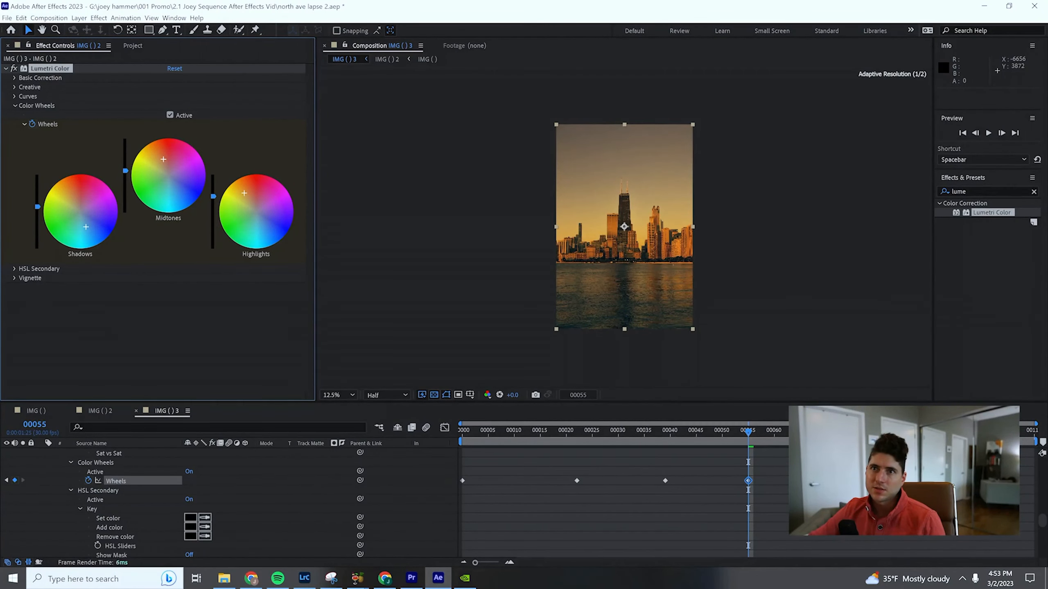
- Raise the Lumetri saturation to 300 under Basic Correction and preview the time-lapse from the first frame
left_click(15, 78)
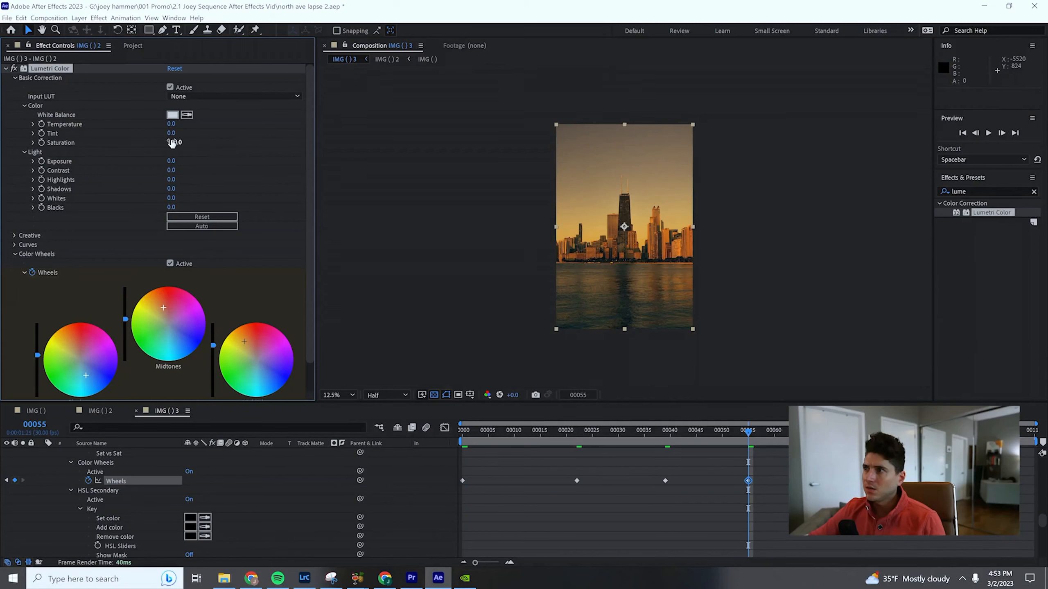
left_click_drag(172, 143, 213, 143)
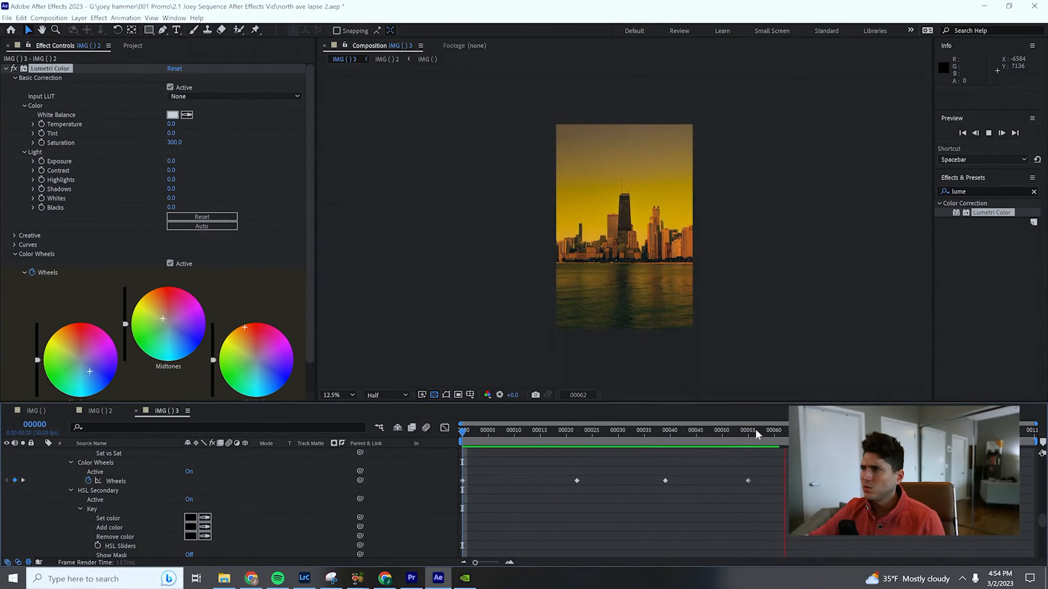
key("space")
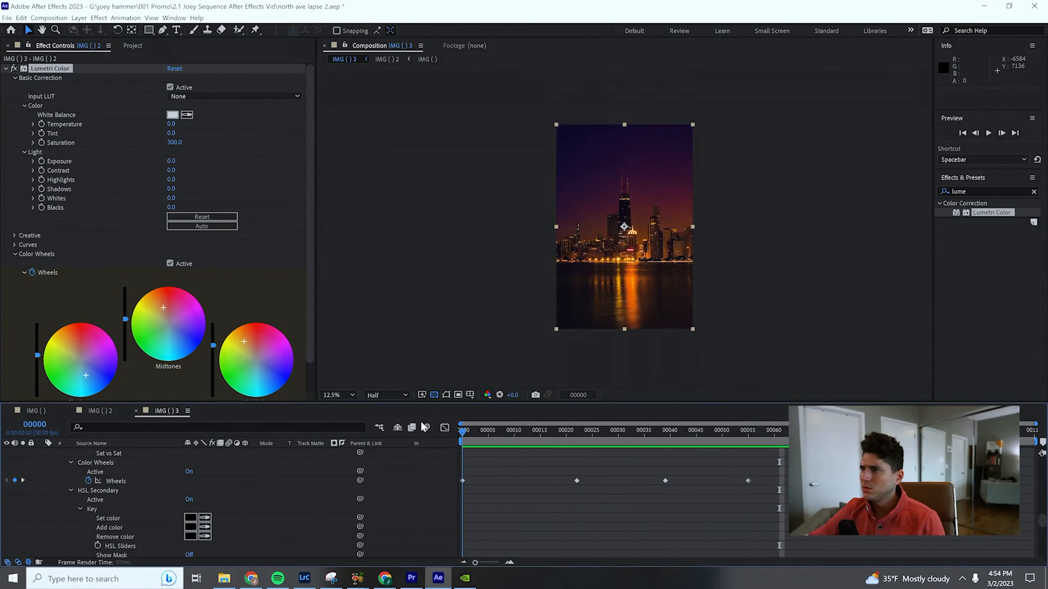
key("space")
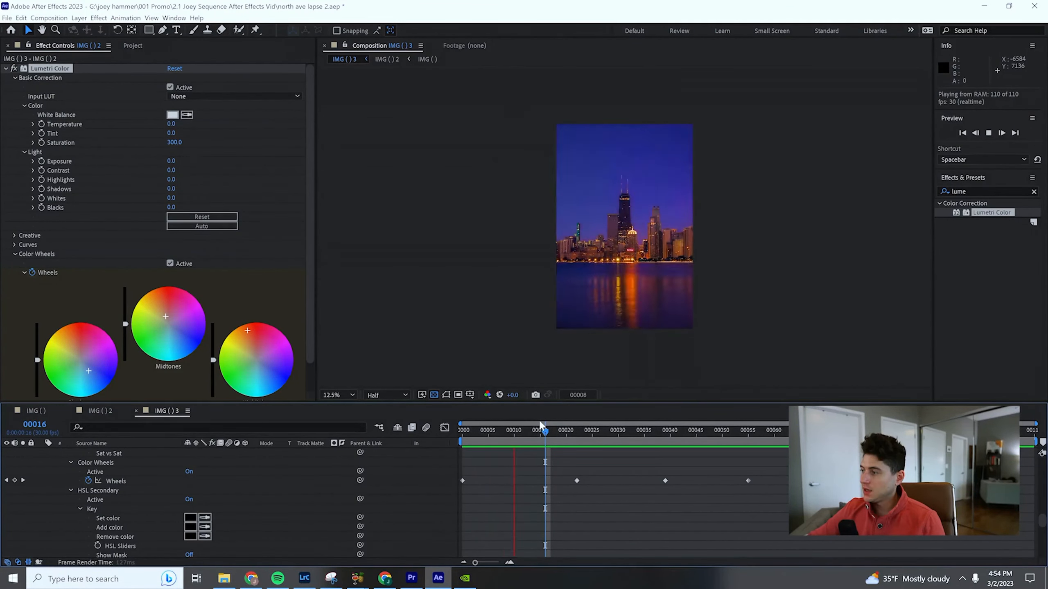
key("space")
key("Home")
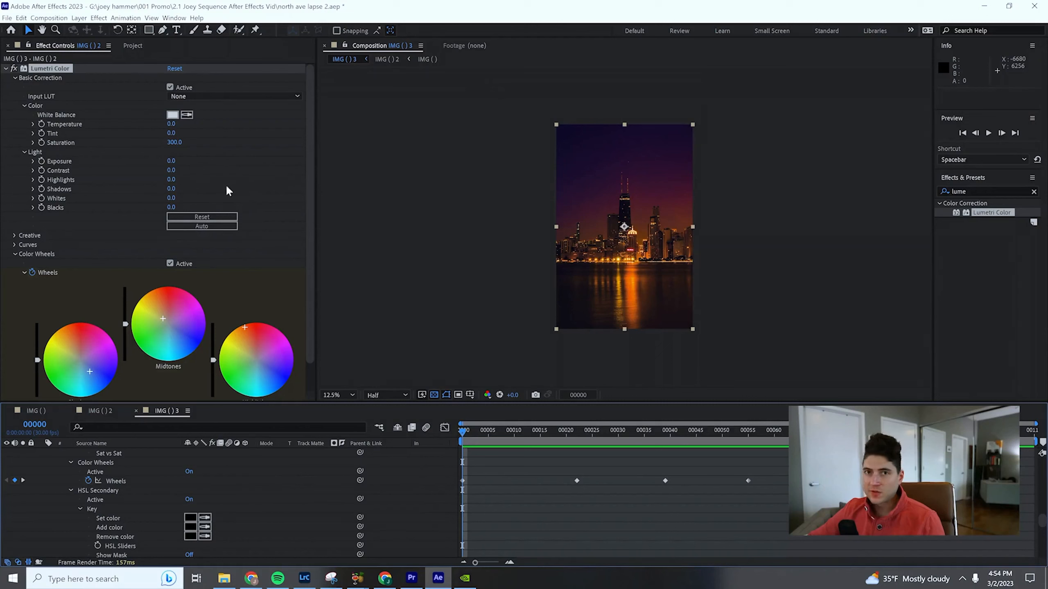
- Keyframe the Lumetri saturation at 203 on frame 0 and 113 on frame 22
left_click_drag(173, 142, 149, 140)
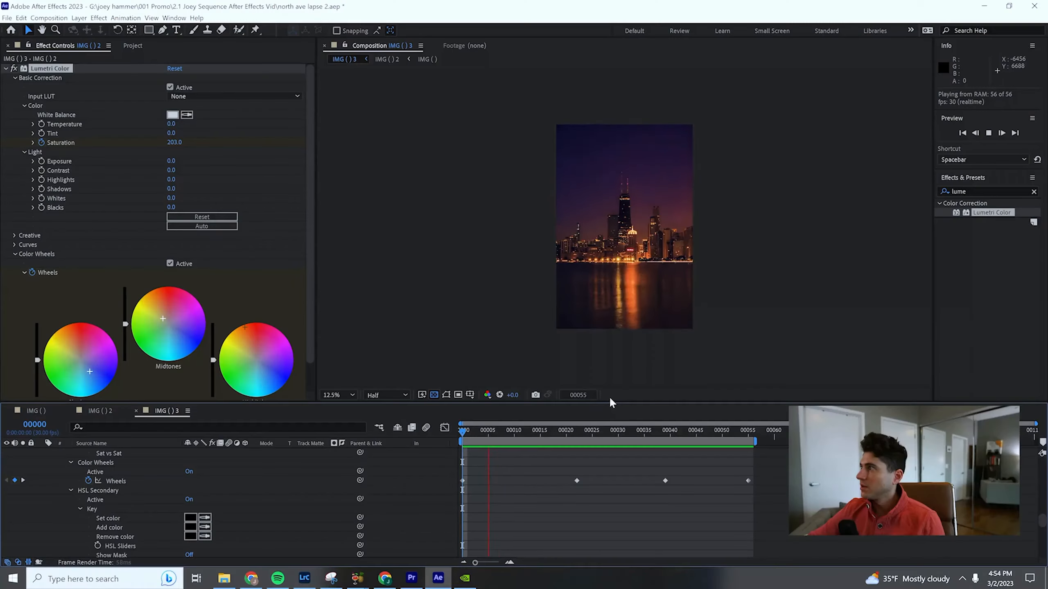
key("space")
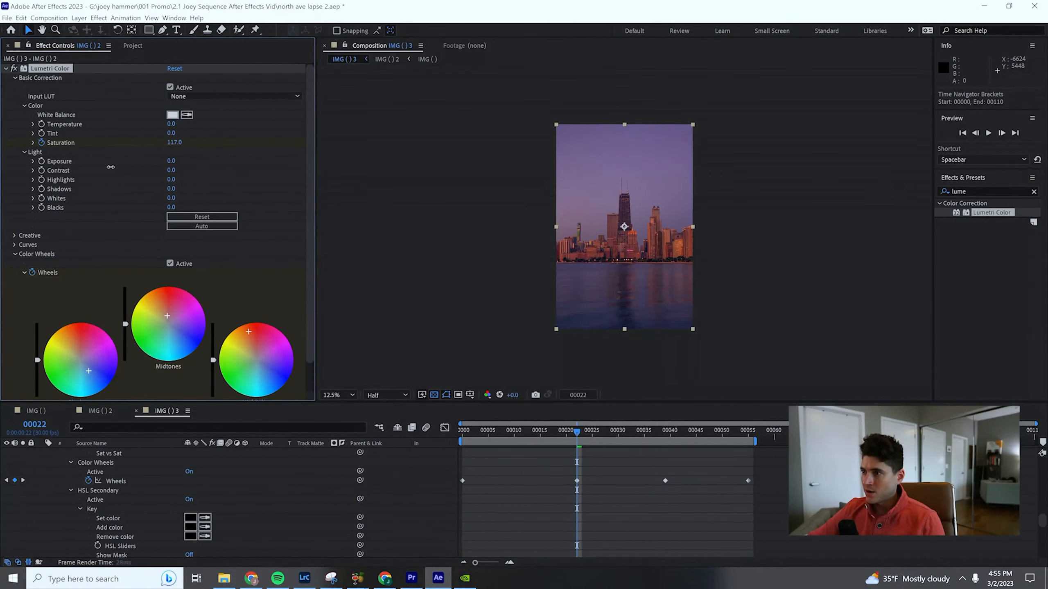
left_click_drag(110, 167, 111, 166)
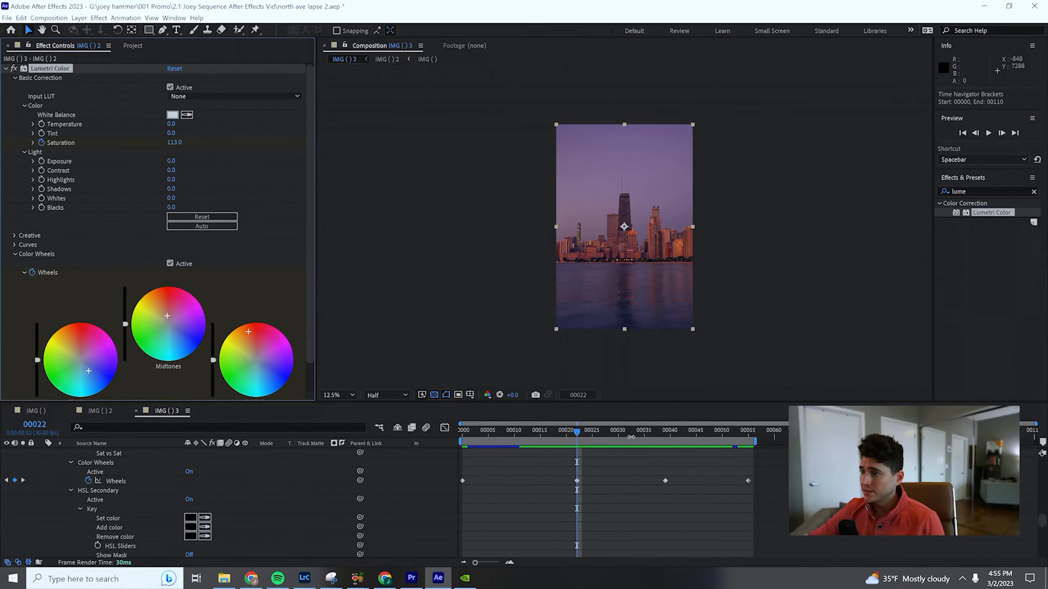
- Preview the graded time-lapse across the work area and return to the layer's Saturation keyframes
left_click_drag(583, 437, 733, 441)
key("space")
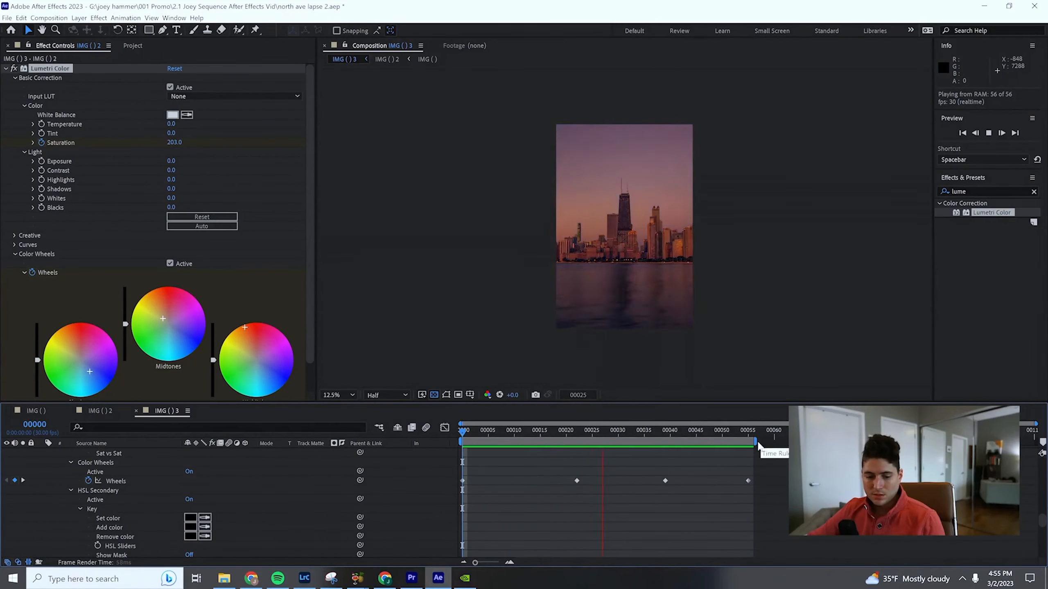
key("space")
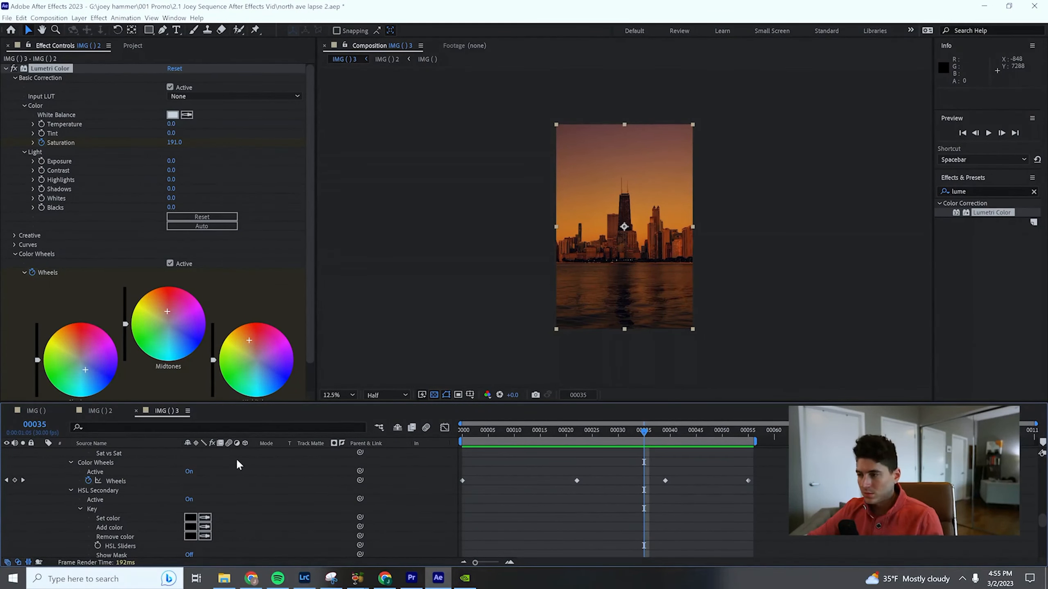
scroll(66, 454, "up", 10)
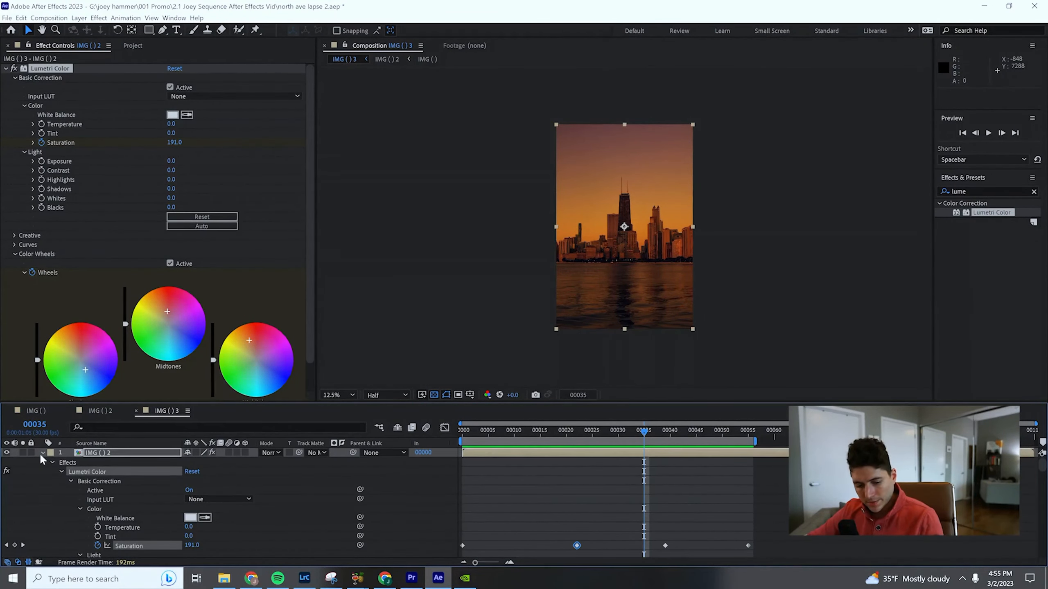
- Collapse the layer's property tree, enlarge the timeline area, and reveal the layer's keyframed Lumetri properties
left_click(43, 454)
left_click(62, 455)
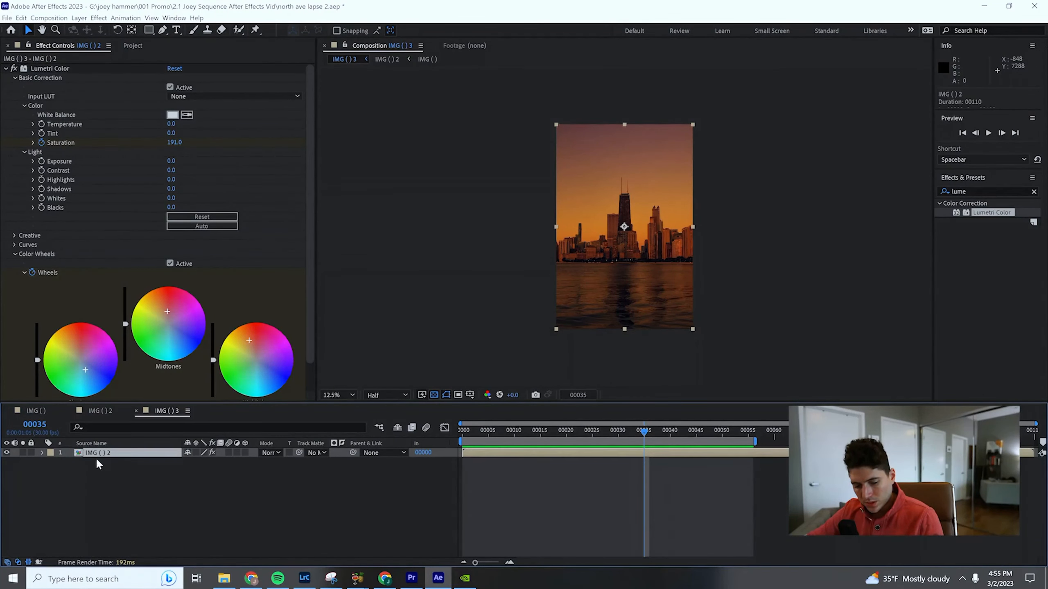
key("u")
key("u")
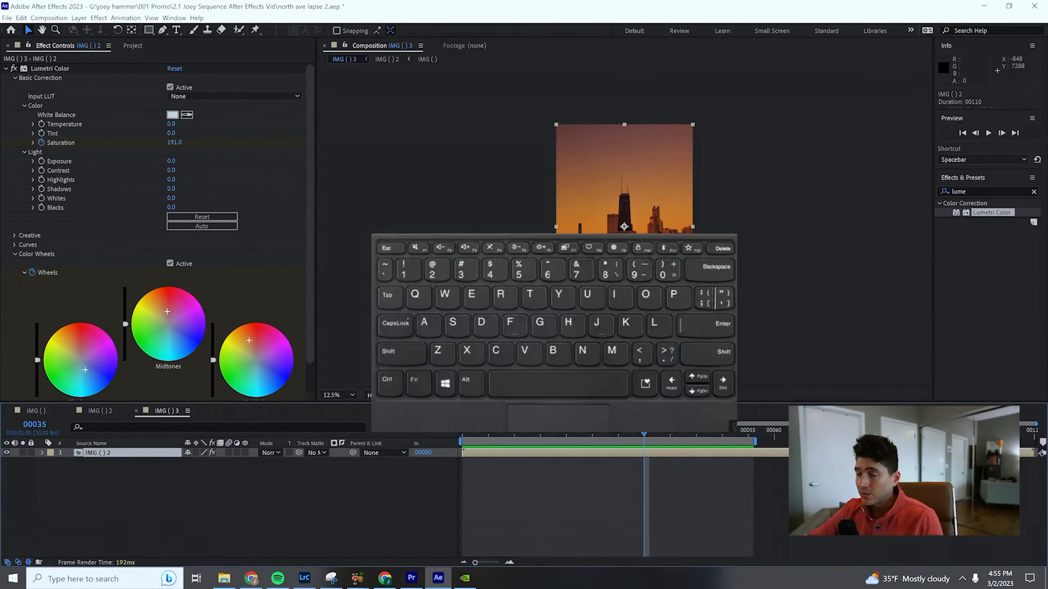
left_click_drag(554, 402, 554, 325)
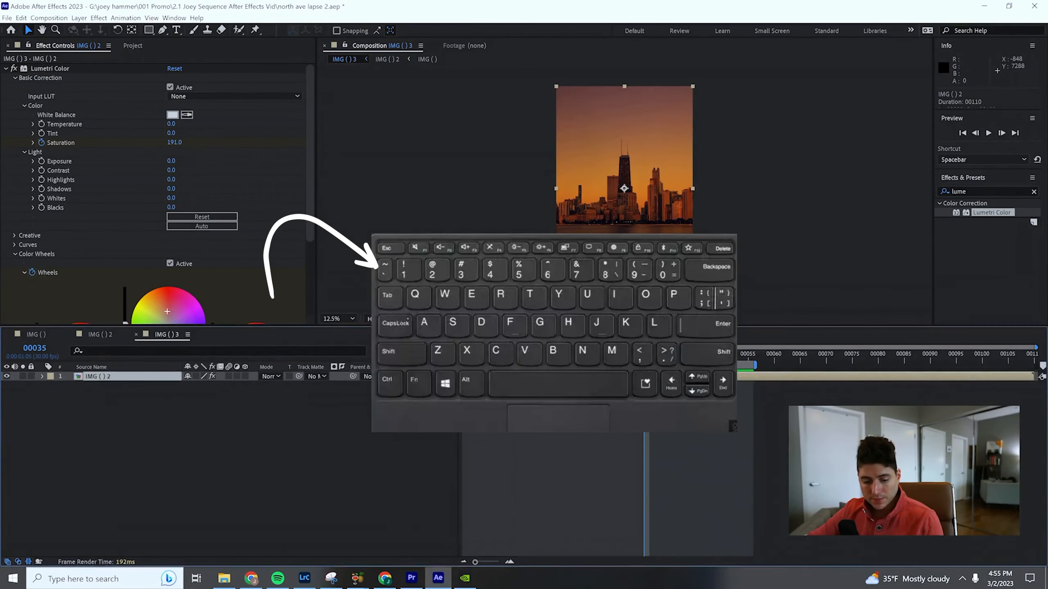
key("u")
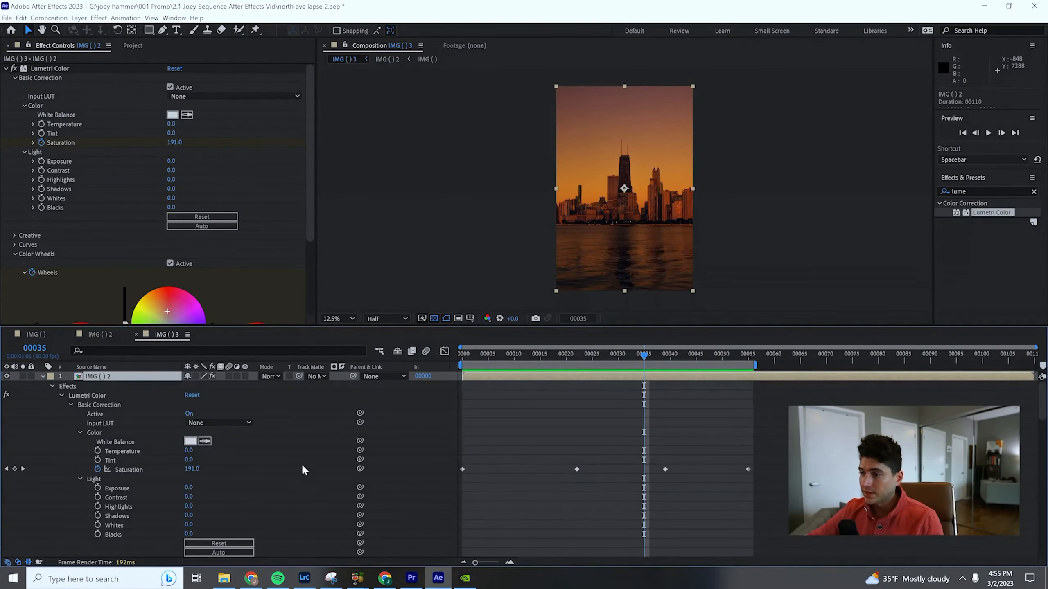
- Extend the work area's end to frame 109, the end of the composition
scroll(536, 448, "down", 10)
scroll(536, 447, "up", 3)
scroll(536, 448, "down", 3)
left_click_drag(757, 364, 1036, 364)
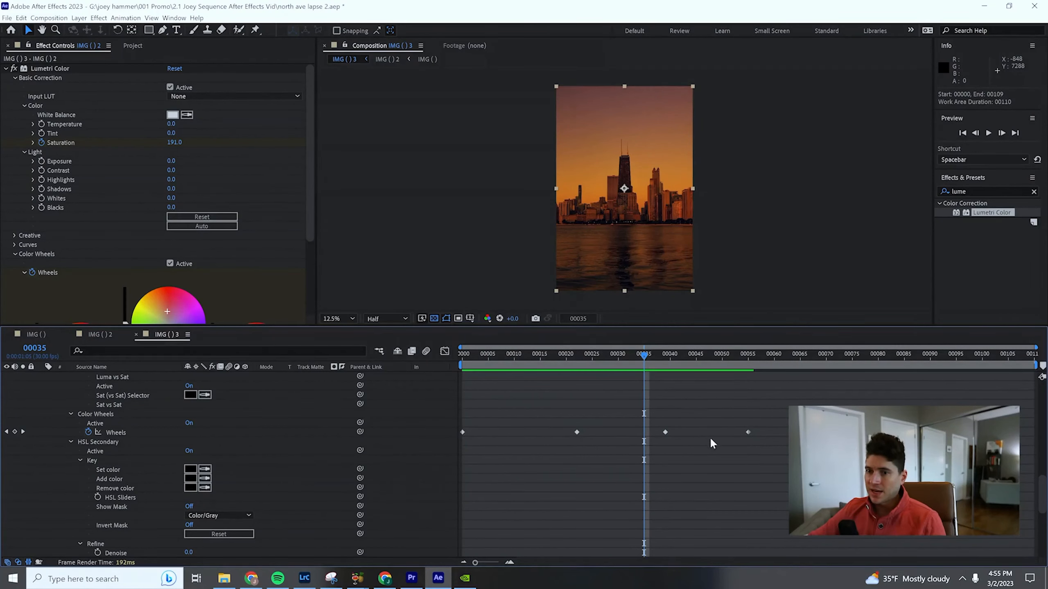
scroll(718, 442, "up", 10)
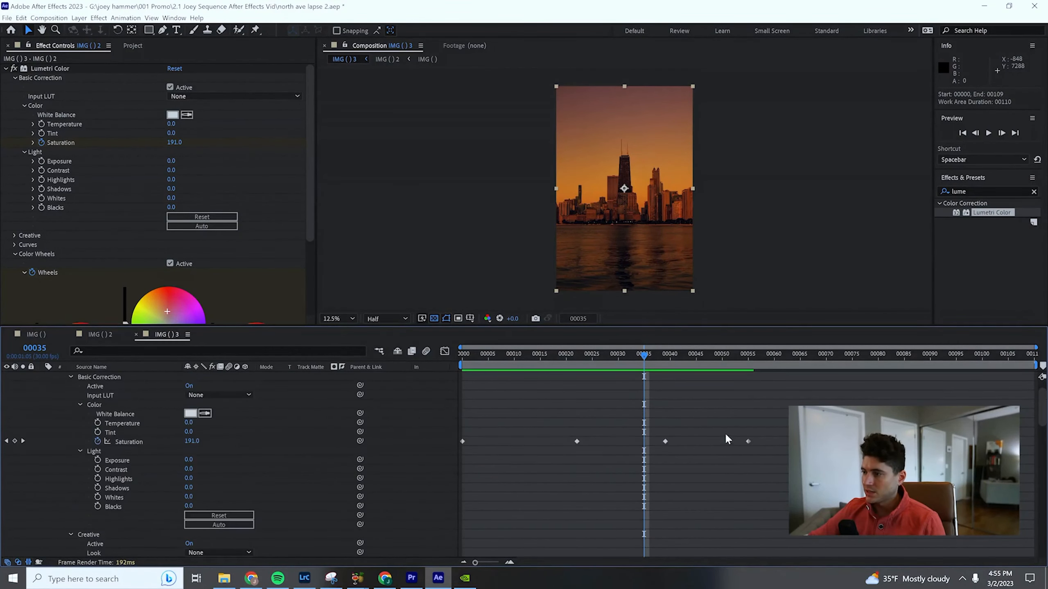
left_click(244, 441)
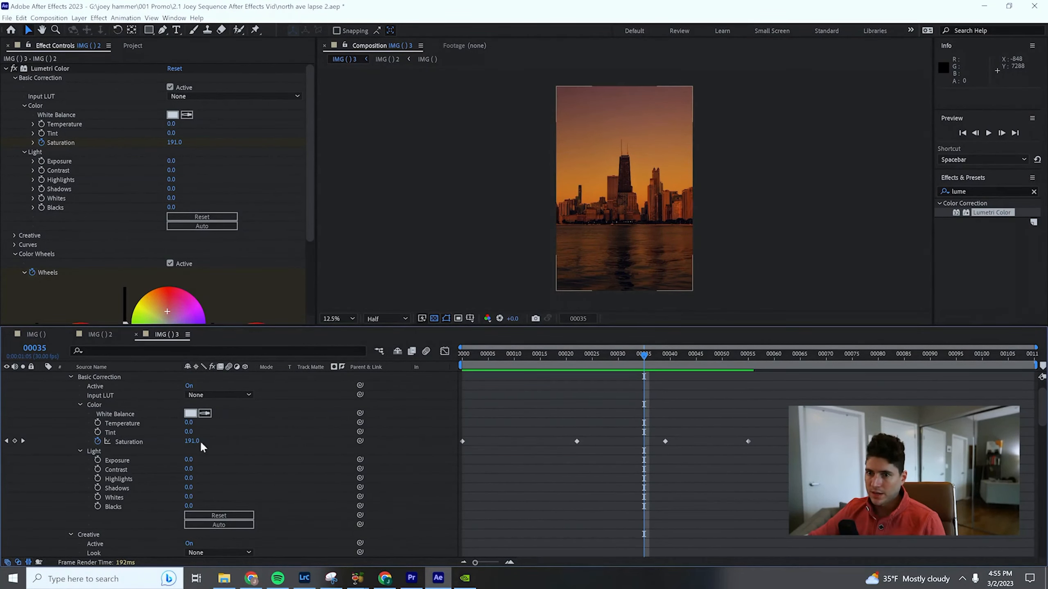
left_click(144, 443)
scroll(205, 482, "down", 10)
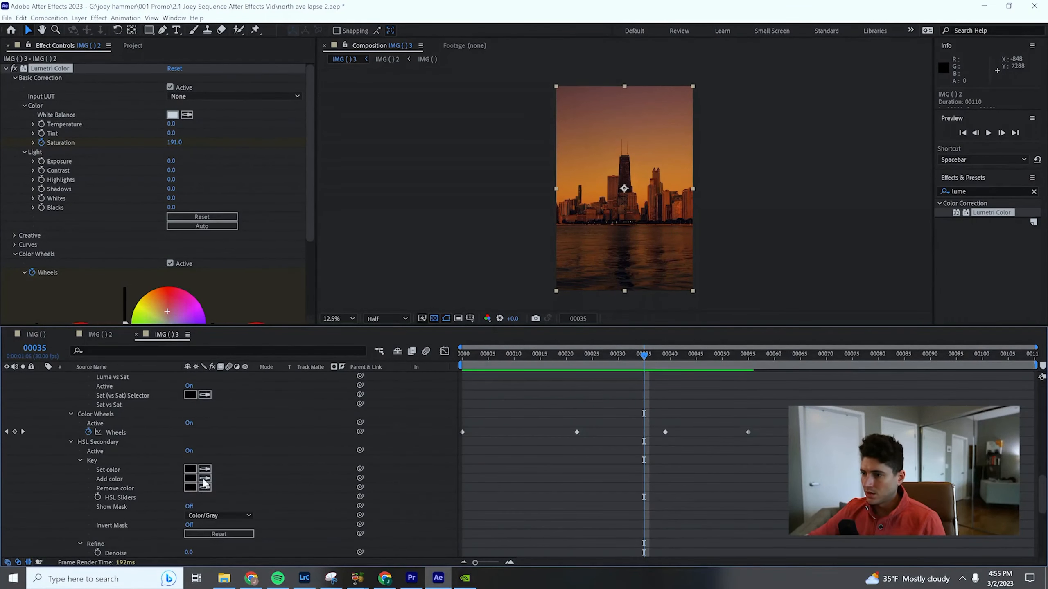
left_click(145, 432)
left_click(760, 478)
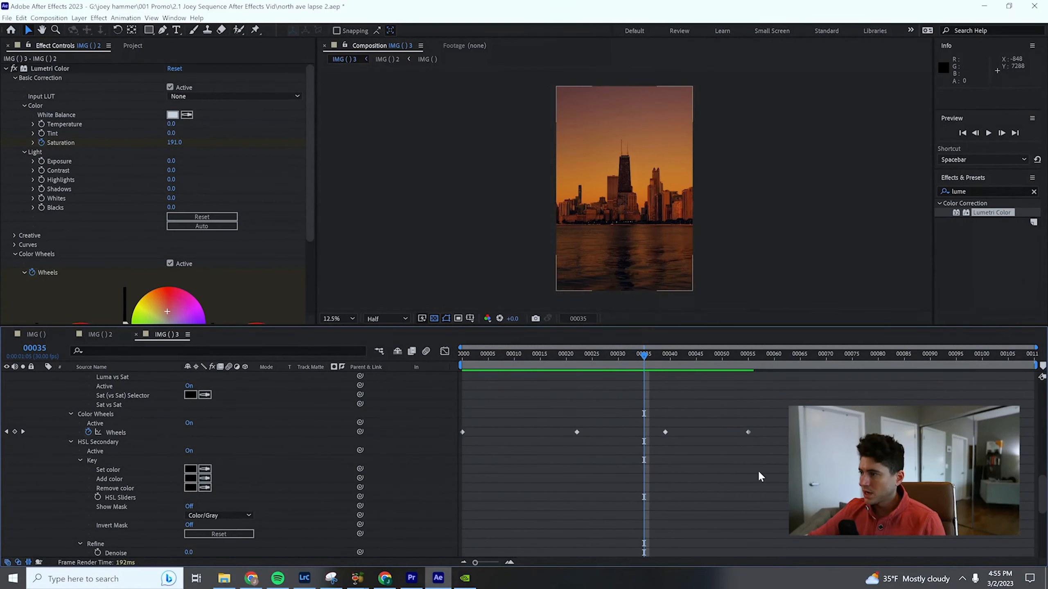
- Copy all Saturation and Wheels keyframes of the layer and paste them starting at frame 55
scroll(751, 480, "up", 3)
scroll(759, 476, "down", 6)
scroll(753, 481, "up", 4)
left_click_drag(801, 506, 398, 414)
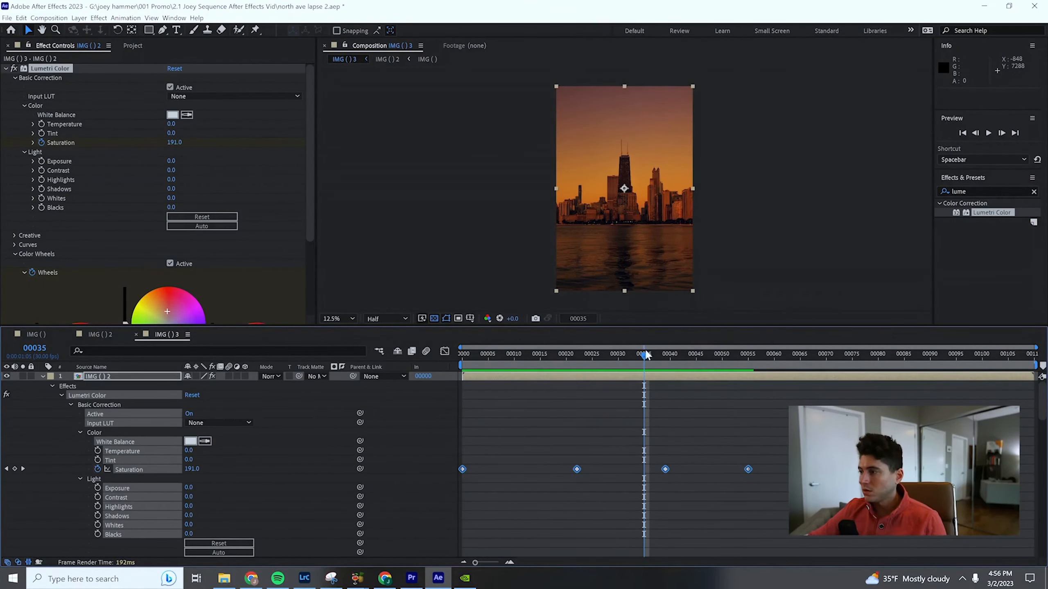
left_click(747, 365)
key("ctrl+c")
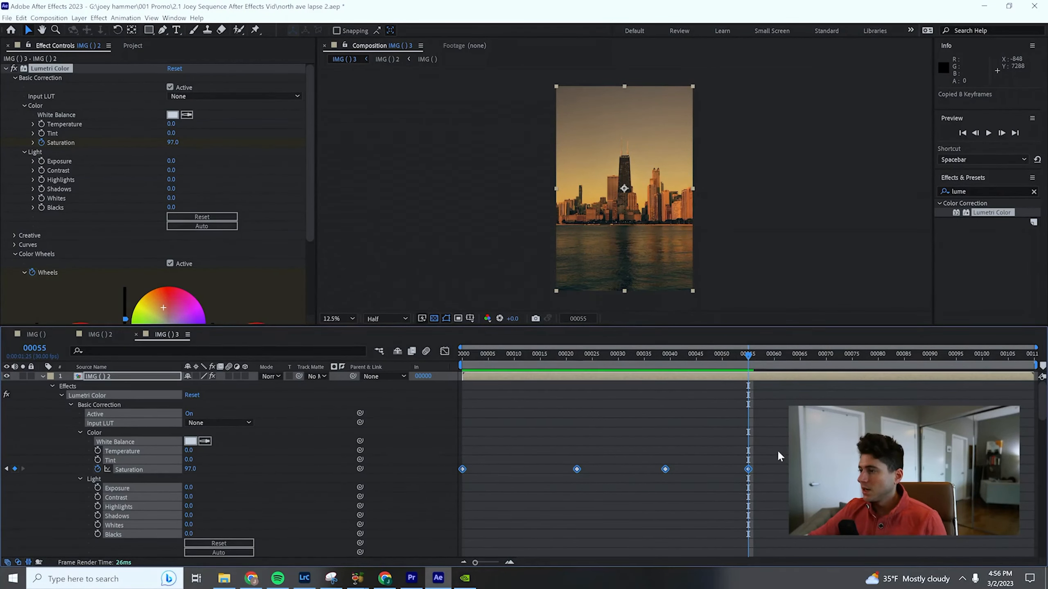
key("ctrl+v")
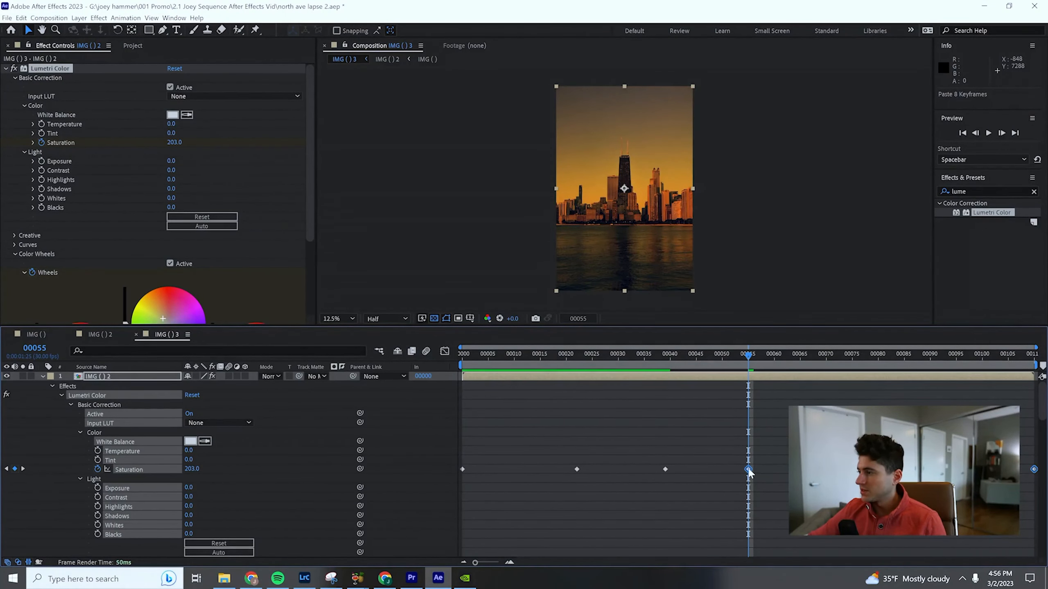
- Time-reverse the pasted Saturation and Wheels keyframes and scrub the timeline to check the grade
right_click(748, 470)
left_click(913, 556)
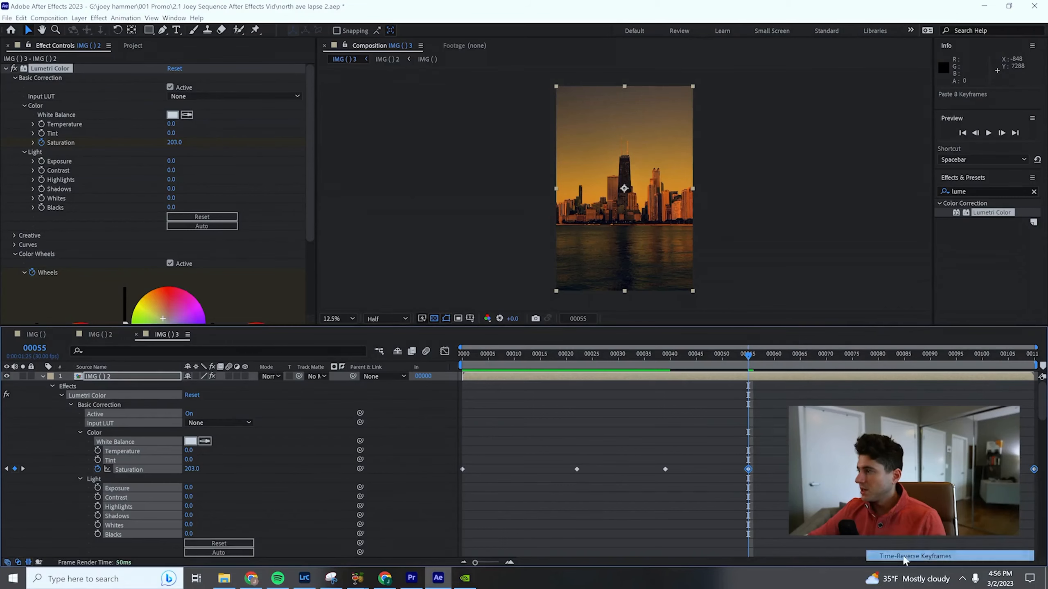
left_click_drag(741, 360, 618, 356)
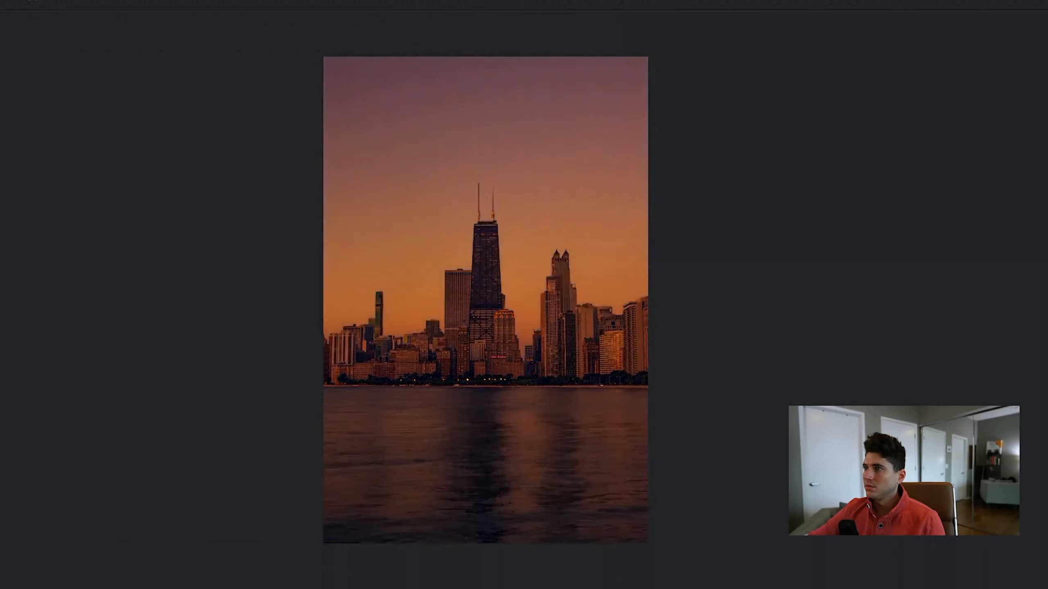